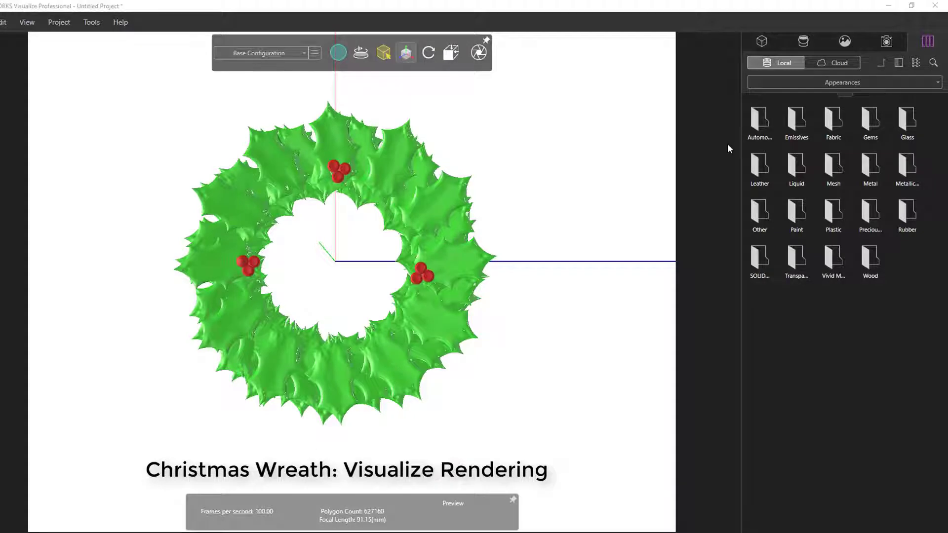
Select the wreath to open its green 'color' appearance, with roughness 0.20.
click(433, 213)
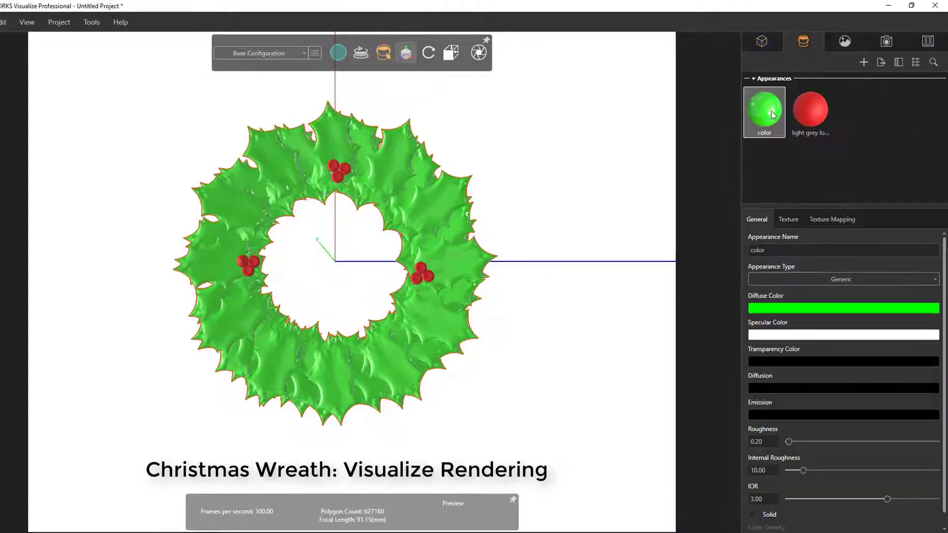
Load bump map.jpg from the holly texture folder into the appearance's Bump slot.
click(788, 219)
click(789, 274)
scroll(428, 296, down, 3)
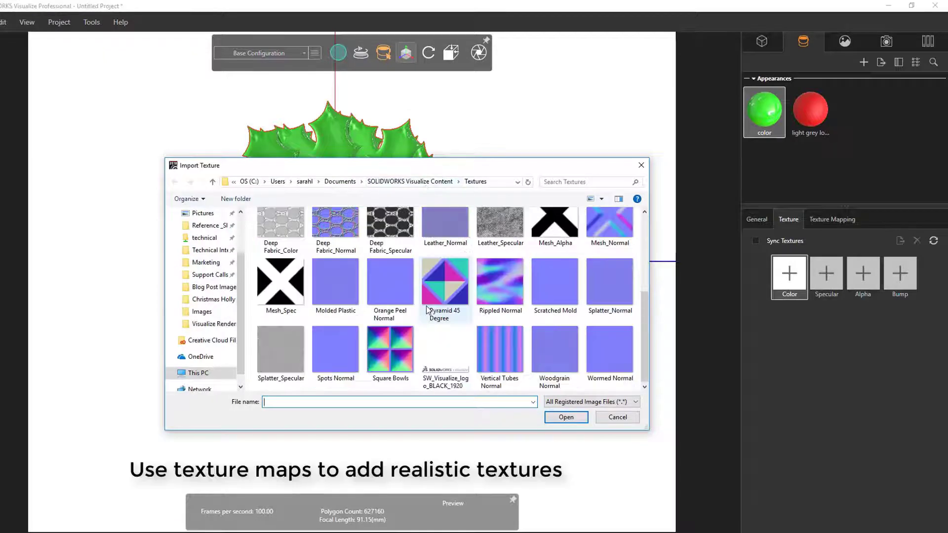
click(428, 181)
key(ctrl+v)
key(Return)
click(286, 241)
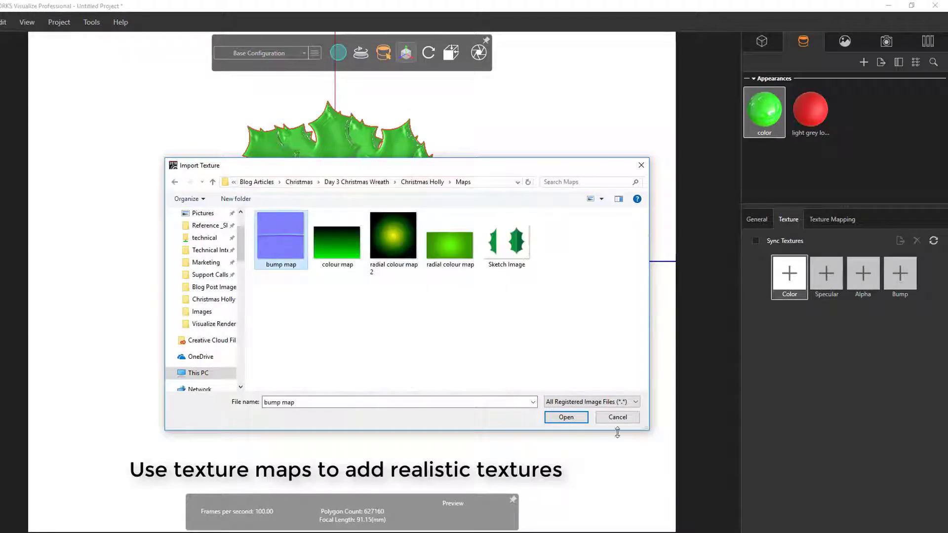
click(574, 420)
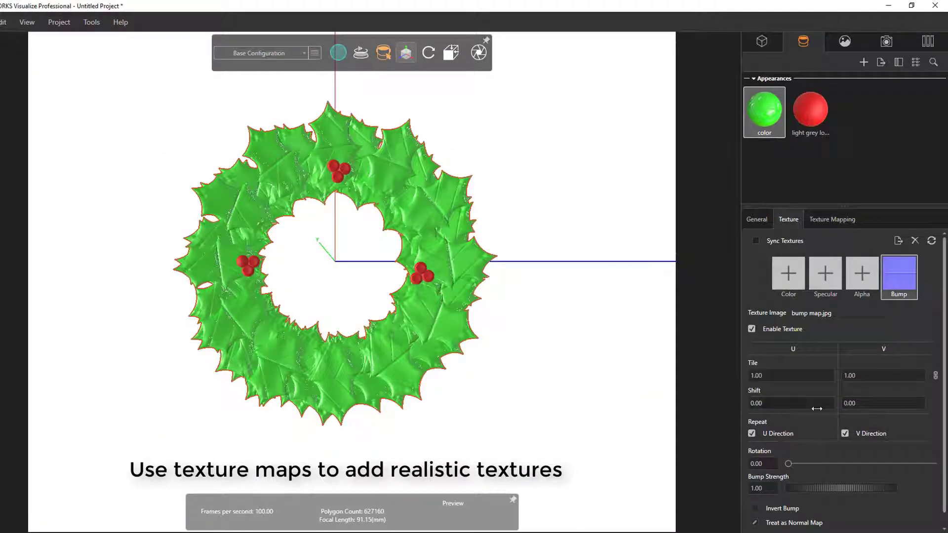
Set the bump texture rotation to 87.77 and bump strength to 0.25.
drag(788, 463, 823, 464)
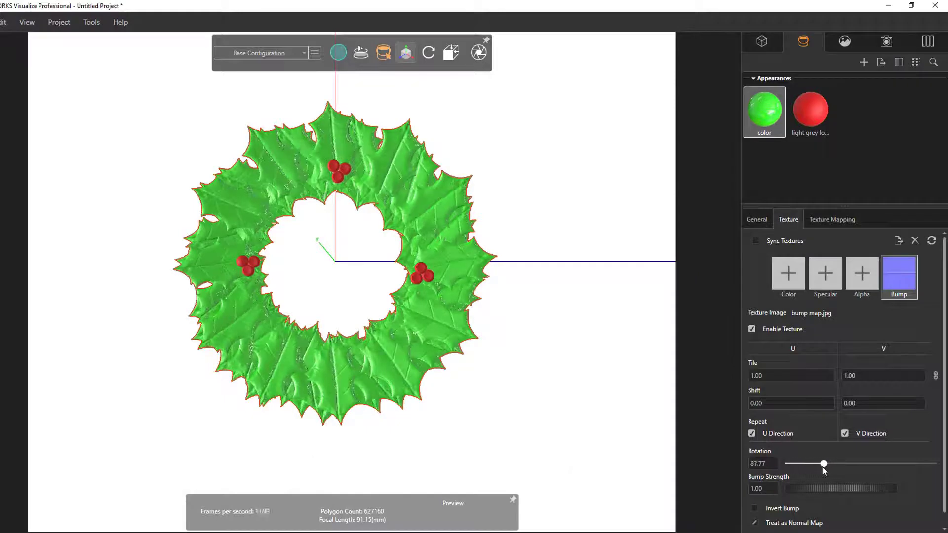
drag(780, 492, 773, 492)
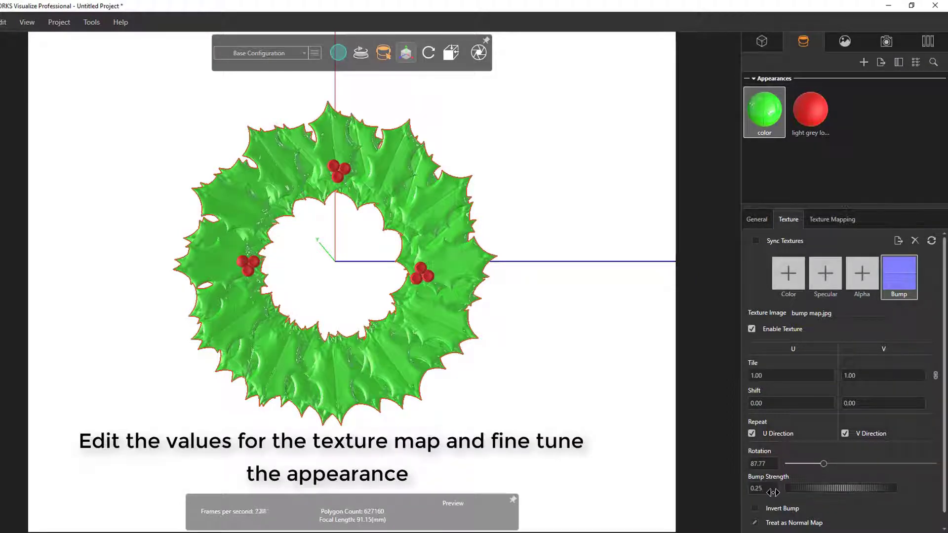
click(789, 268)
Apply colour map to the Color slot, then replace it with radial colour map 2 rotated 47.67.
click(334, 229)
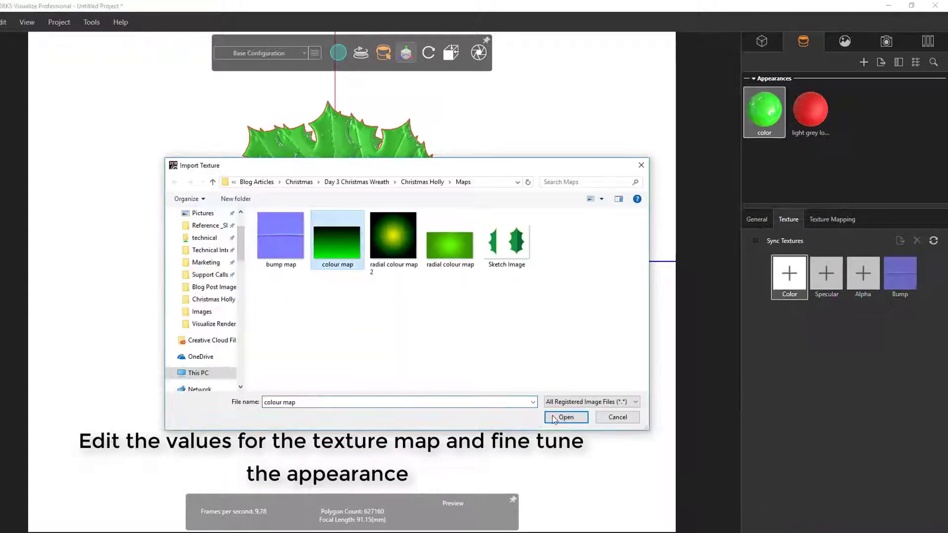
click(574, 420)
scroll(379, 241, up, 2)
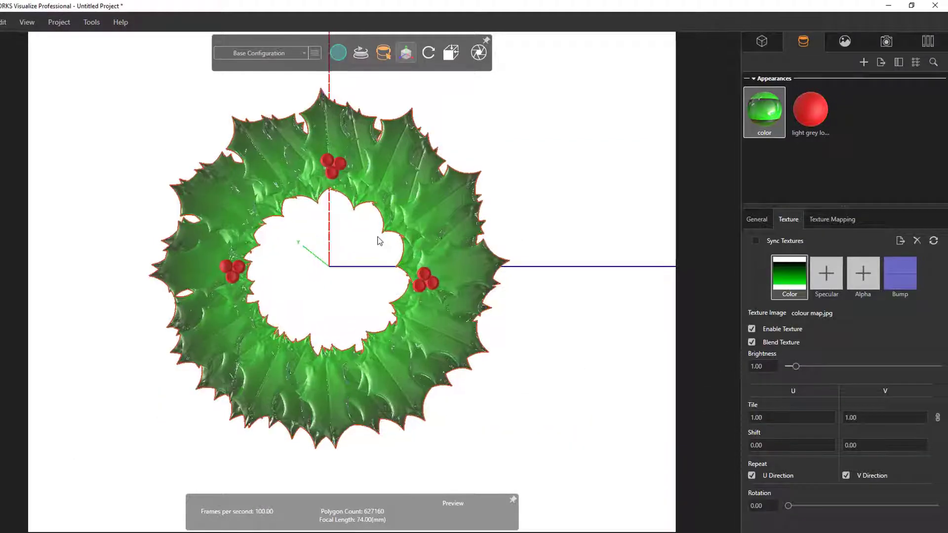
drag(788, 506, 918, 505)
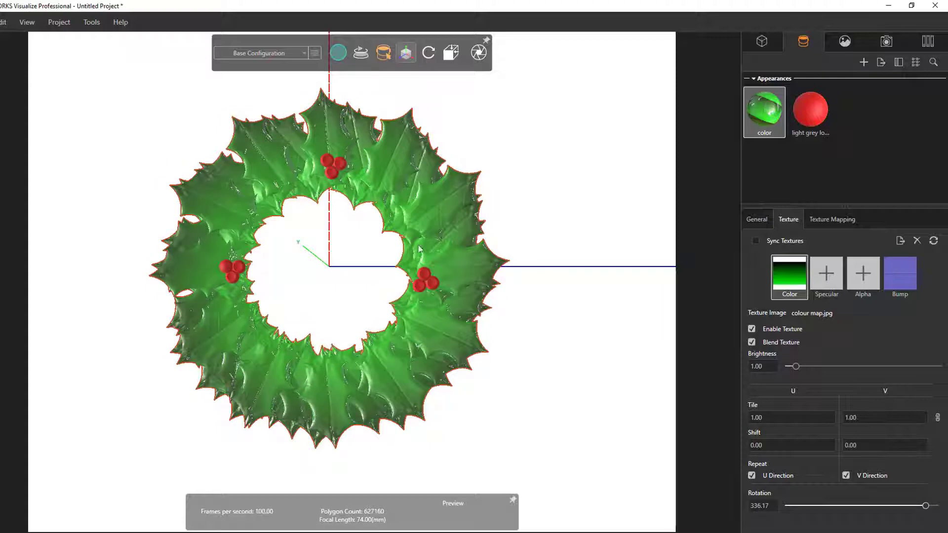
click(789, 274)
click(395, 234)
click(565, 416)
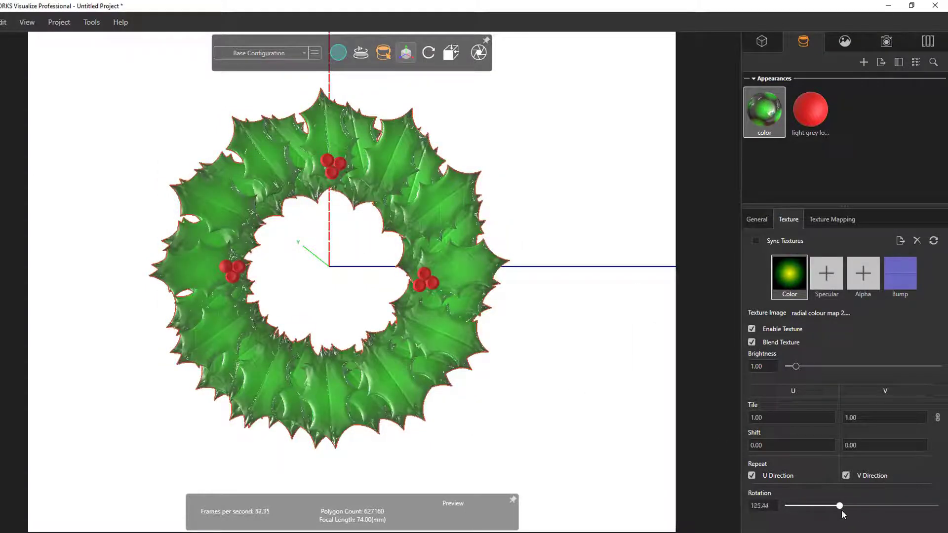
drag(813, 506, 849, 506)
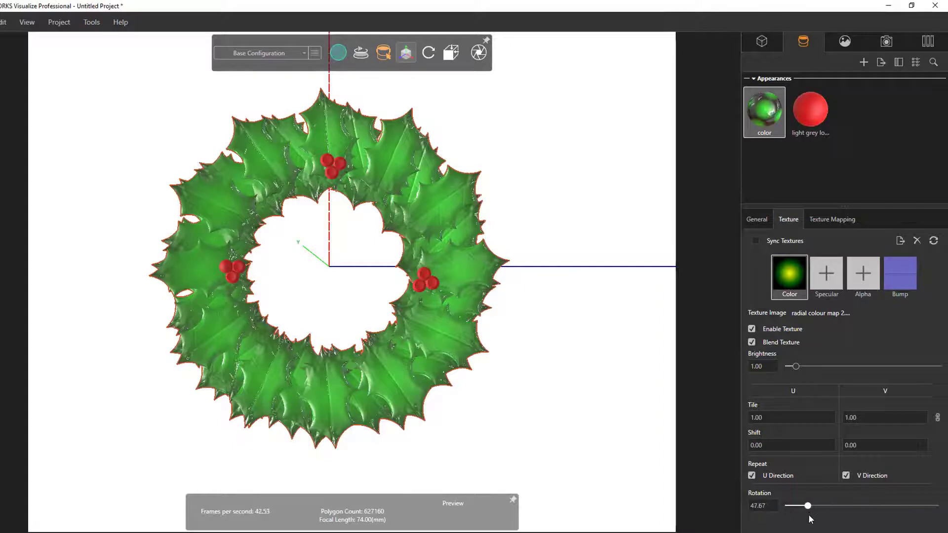
Set the wreath appearance's roughness to 8.16 and IOR to 1.31.
click(758, 218)
scroll(803, 413, down, 1)
mouse_move(887, 487)
mouse_down()
mouse_move(808, 488)
mouse_move(821, 458)
mouse_up()
drag(789, 429, 801, 428)
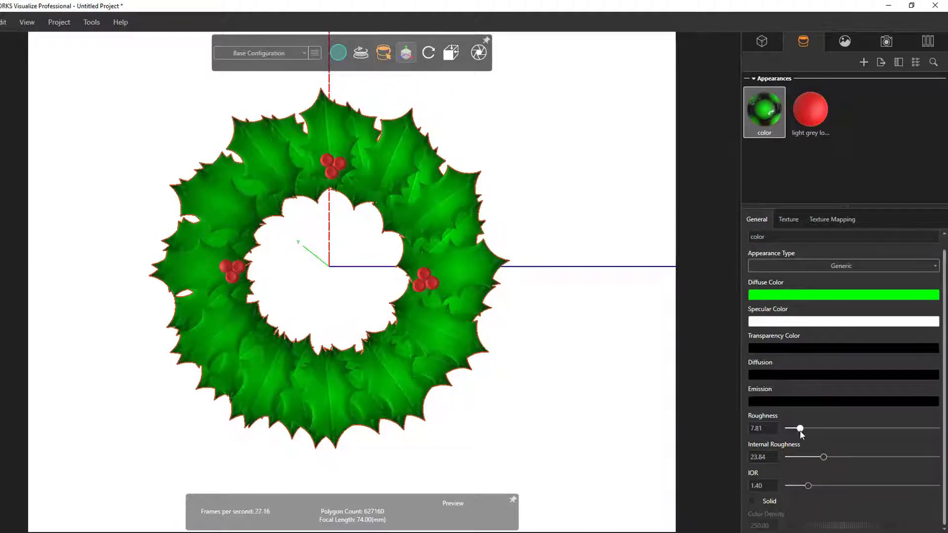
drag(808, 486, 804, 488)
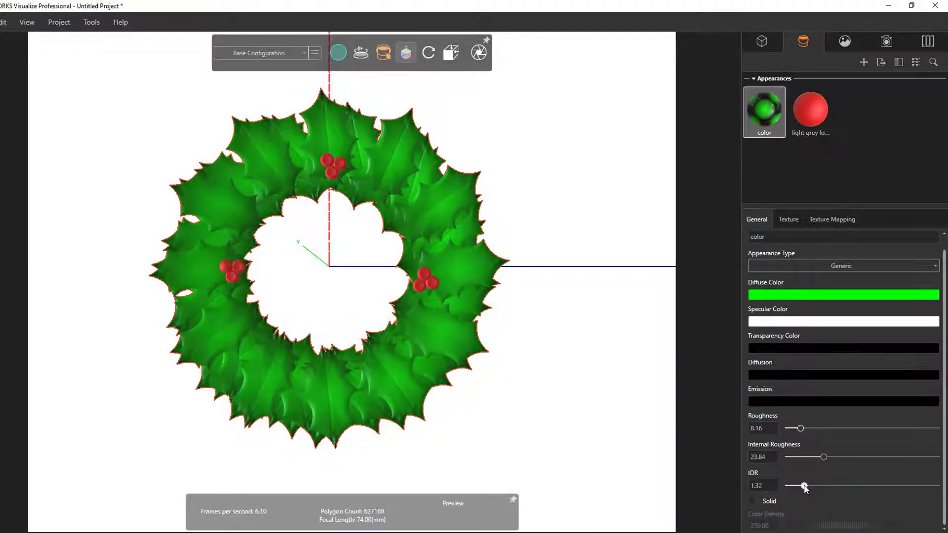
Lower the red berry appearance's IOR and change its type to Paint.
click(807, 123)
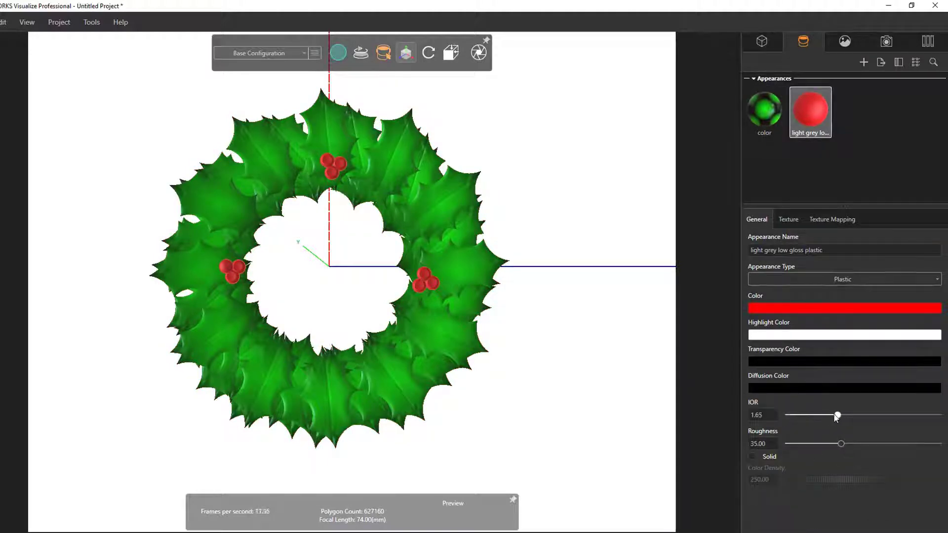
drag(837, 415, 806, 415)
click(810, 280)
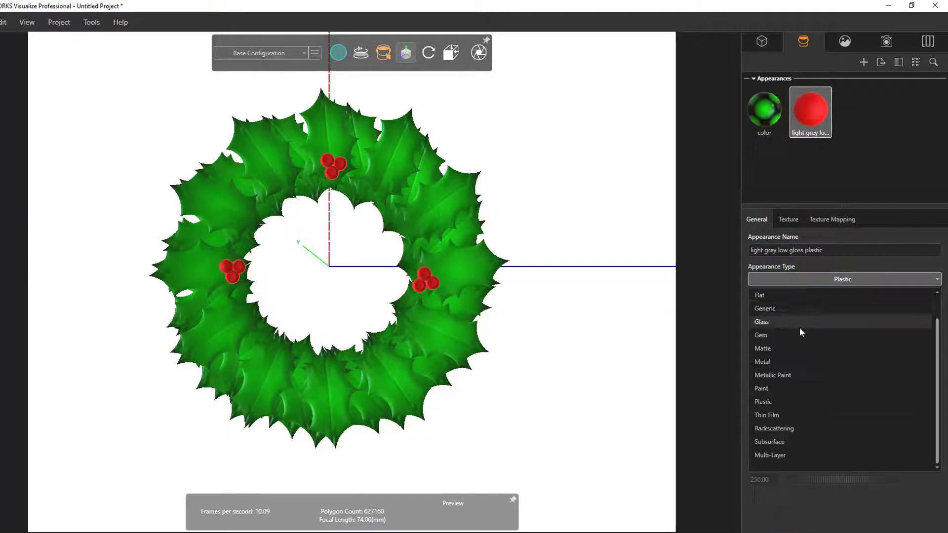
click(795, 392)
Set the berries' clearcoat roughness to 12.60 and clearcoat to 5.22.
drag(790, 364, 824, 364)
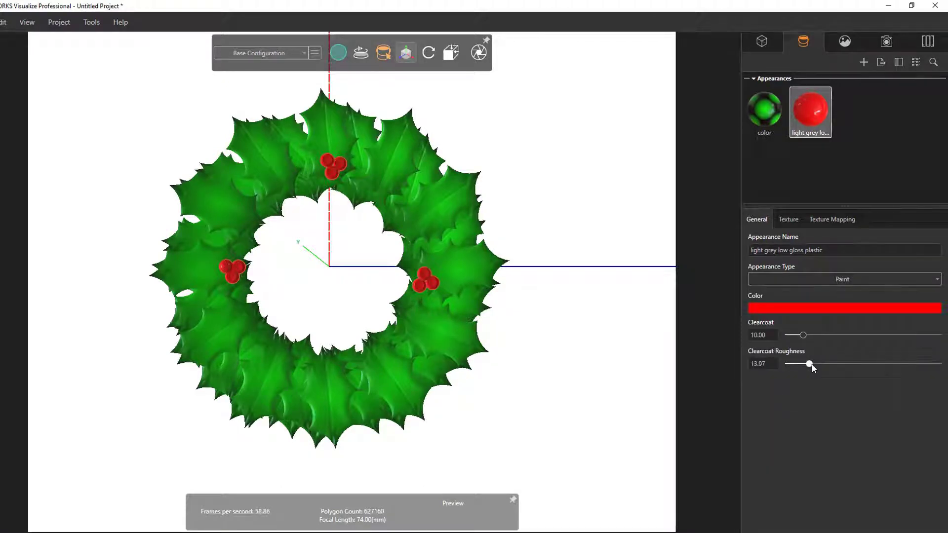
scroll(380, 244, up, 5)
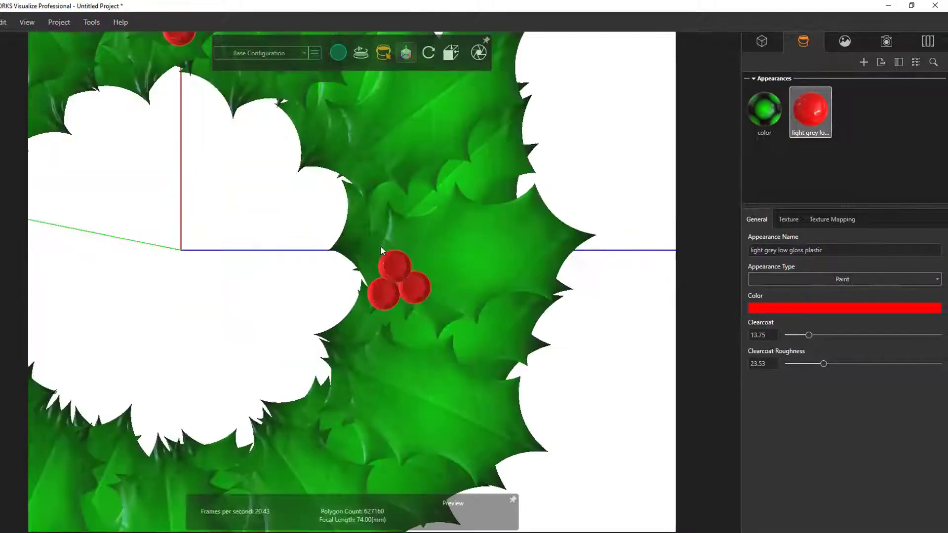
scroll(383, 277, up, 5)
mouse_move(383, 277)
mouse_down()
mouse_move(390, 167)
mouse_move(358, 310)
mouse_up()
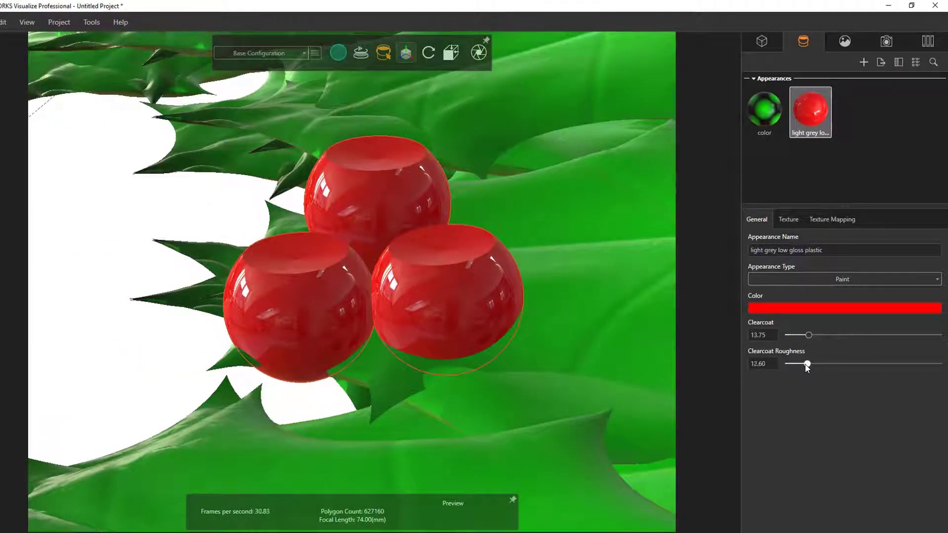
drag(809, 336, 795, 335)
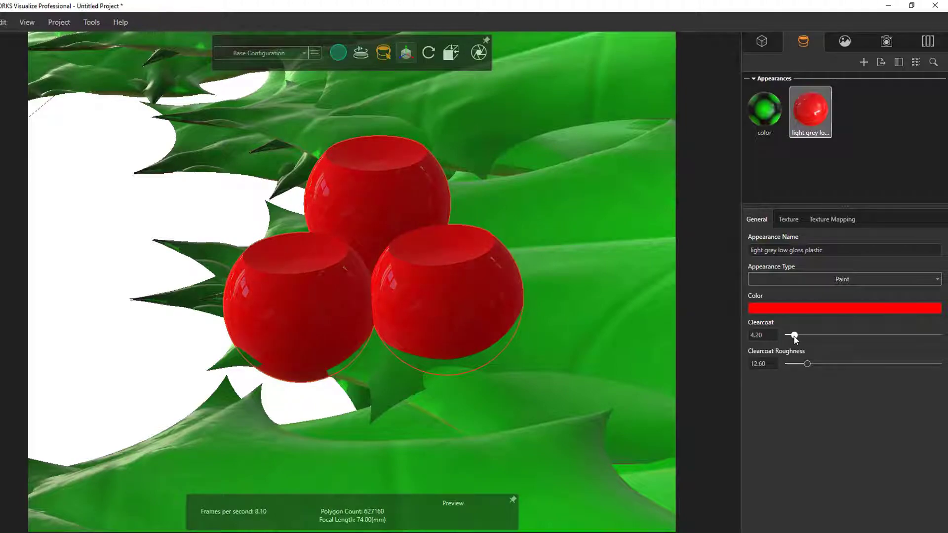
scroll(358, 323, down, 5)
scroll(265, 303, down, 5)
scroll(265, 304, down, 5)
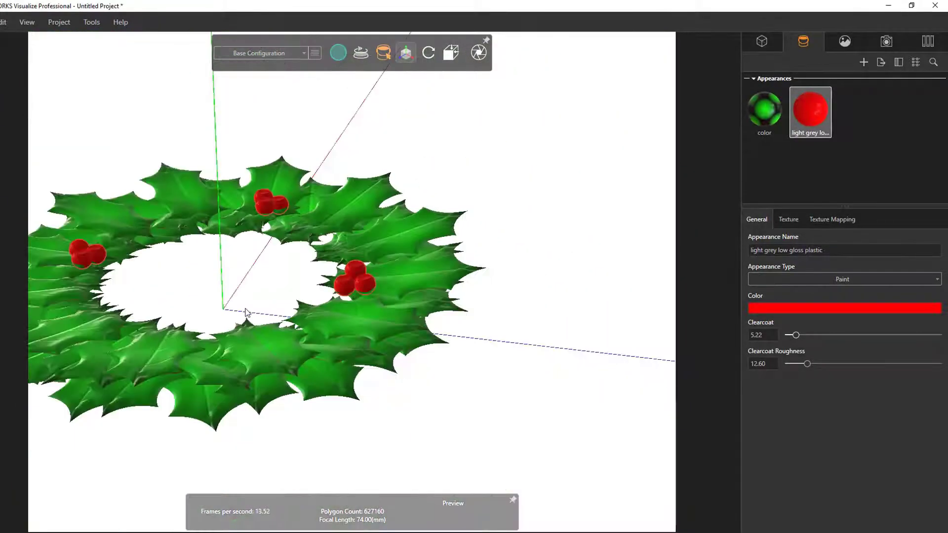
mouse_move(245, 310)
mouse_down()
mouse_move(368, 328)
mouse_move(366, 399)
mouse_move(416, 417)
mouse_move(396, 288)
mouse_move(385, 288)
mouse_move(411, 273)
mouse_up()
Import the Ribbon bow file from the Christmas Holly\Bow\3DS folder.
click(190, 202)
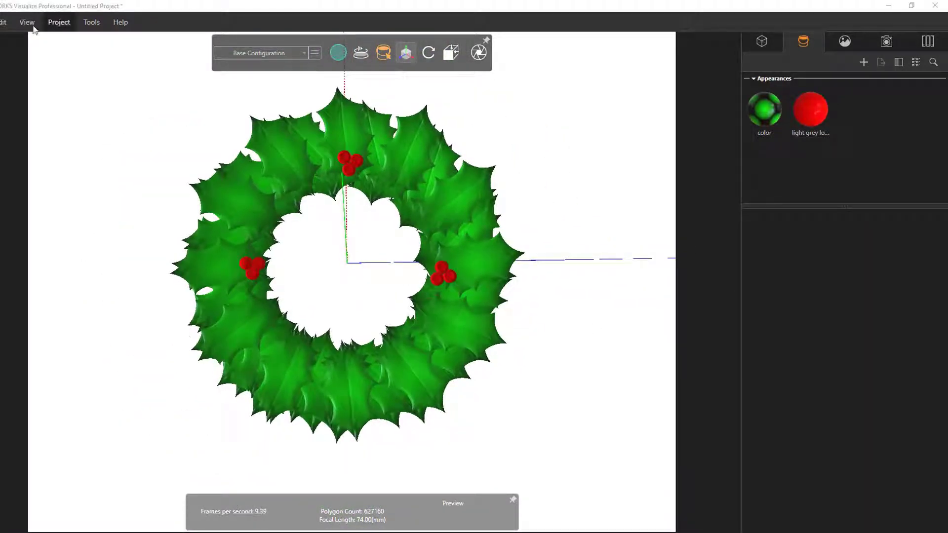
click(4, 22)
click(59, 127)
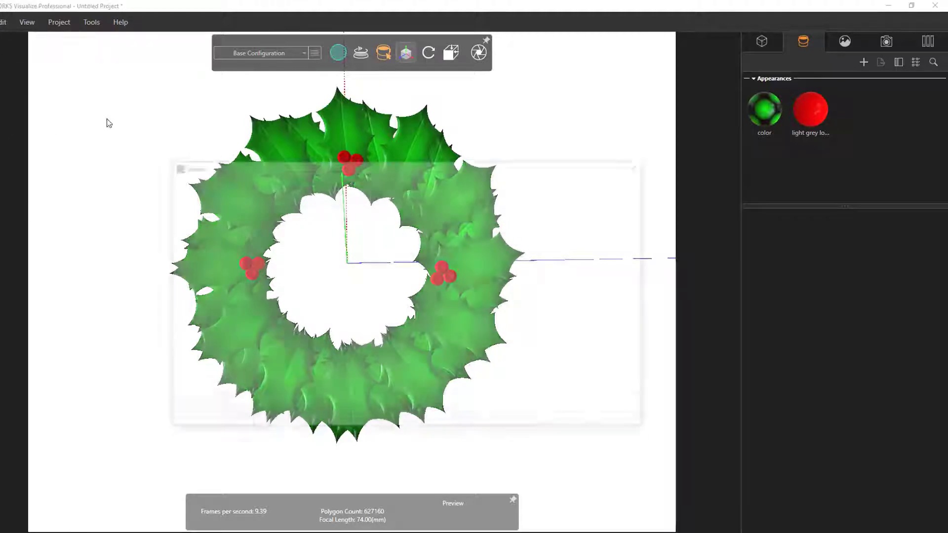
click(504, 182)
key(ctrl+v)
key(Return)
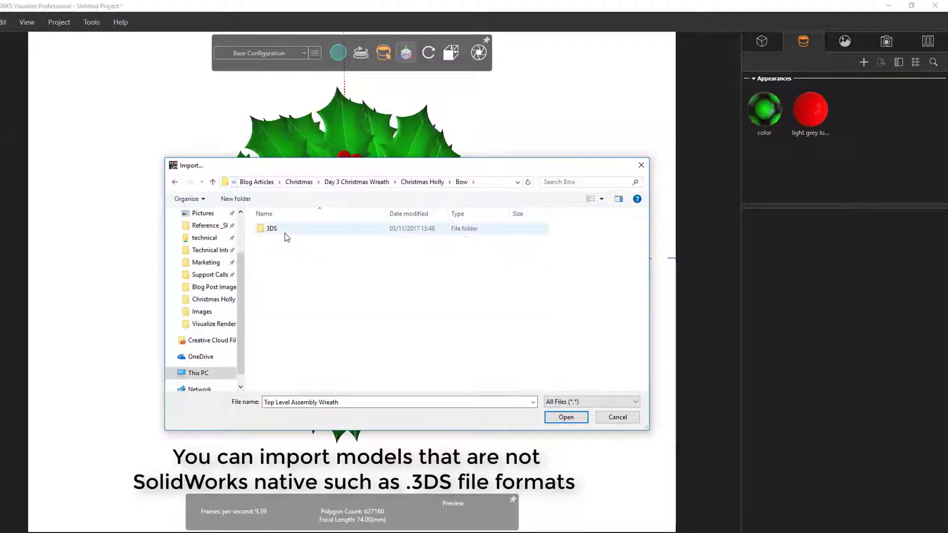
double_click(285, 234)
click(289, 245)
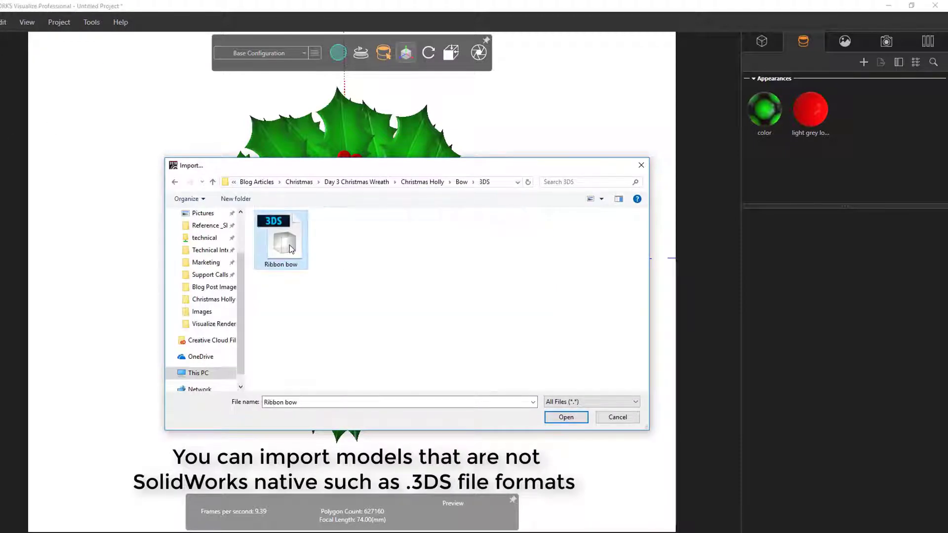
click(559, 418)
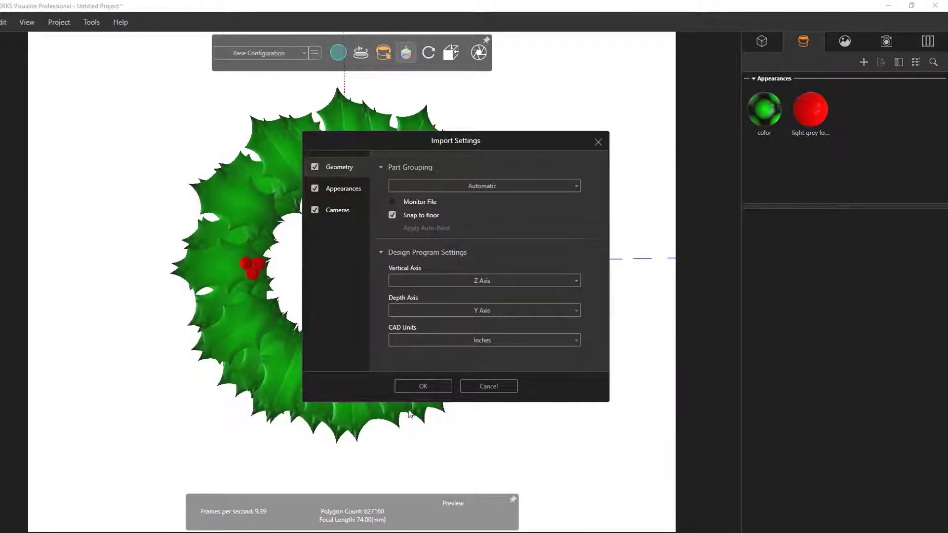
Accept the import settings (Z up, inches) and scale the blue bow down above the wreath.
click(414, 386)
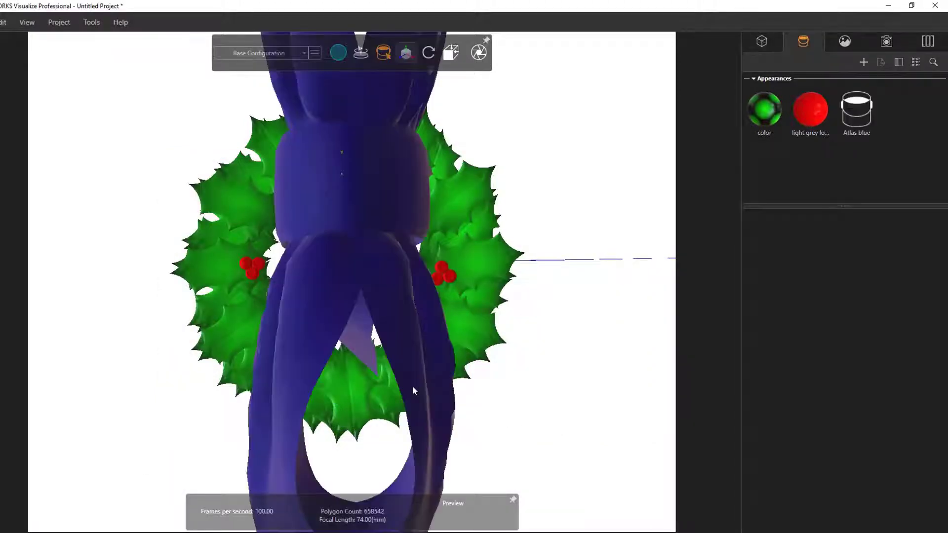
mouse_move(403, 342)
mouse_down()
mouse_move(332, 218)
mouse_move(243, 155)
mouse_move(391, 176)
mouse_move(365, 149)
mouse_up()
scroll(365, 149, up, 3)
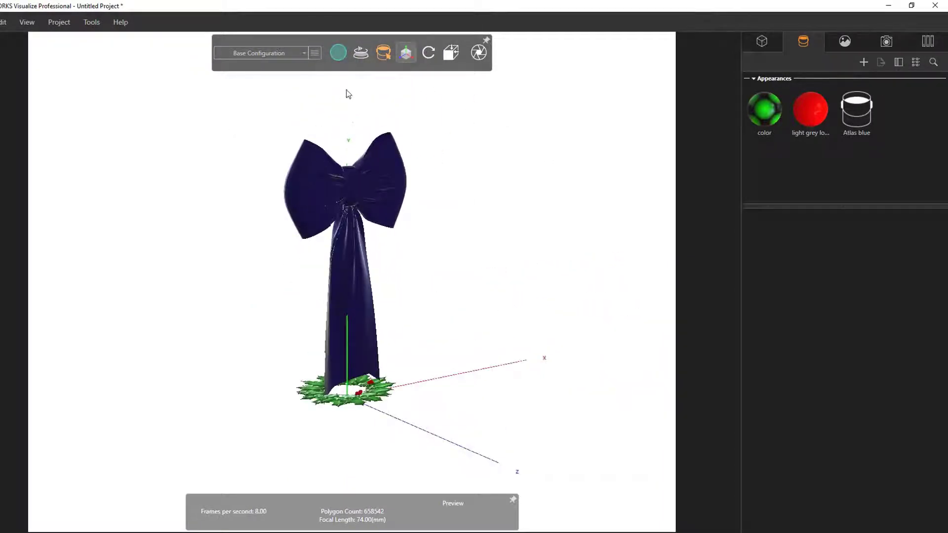
mouse_move(405, 52)
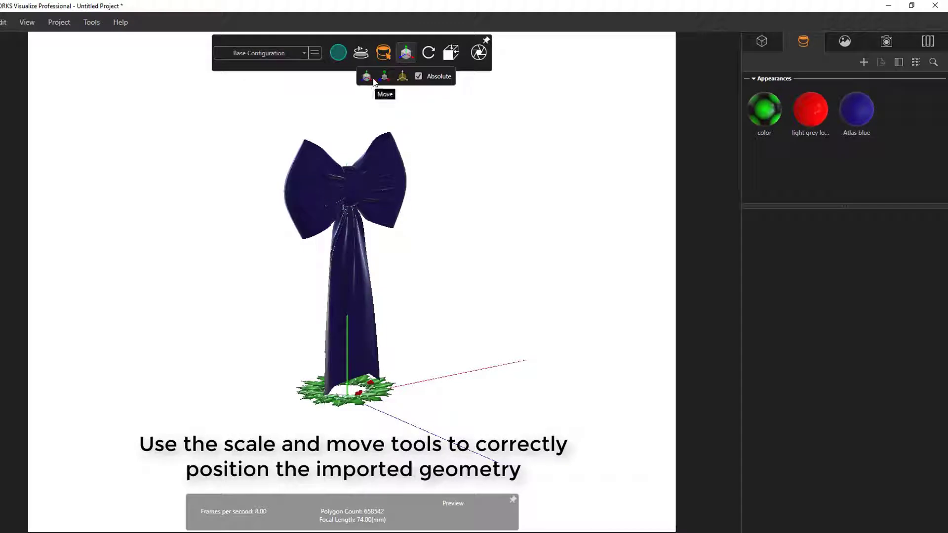
click(357, 190)
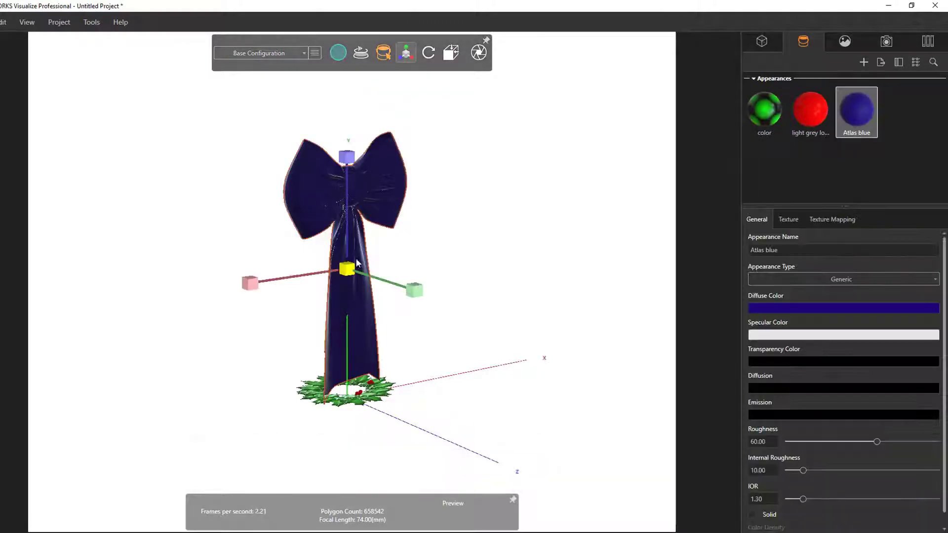
drag(348, 266, 390, 417)
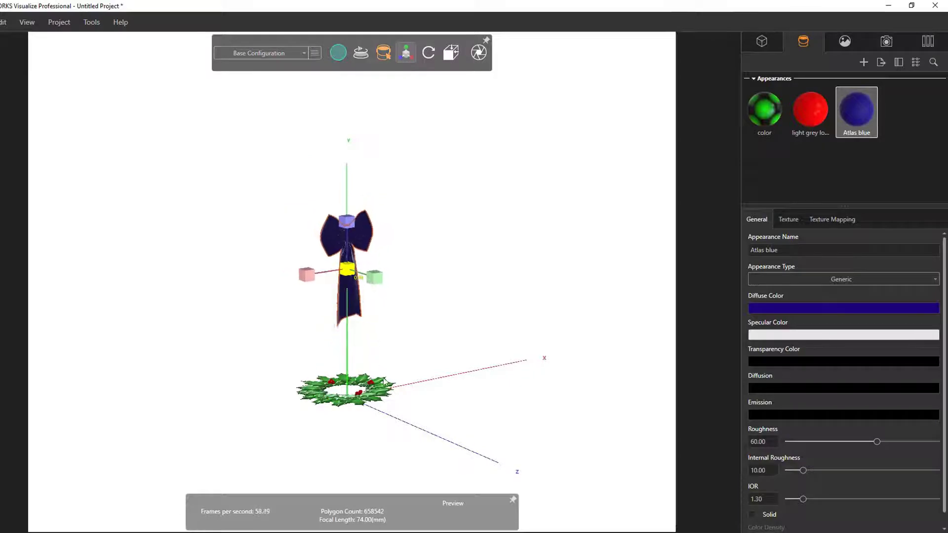
drag(390, 417, 391, 425)
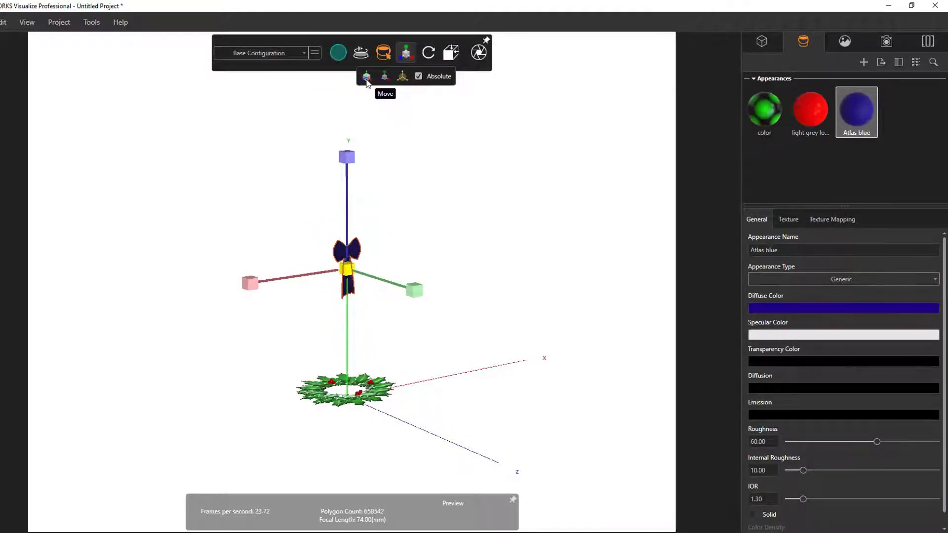
click(366, 78)
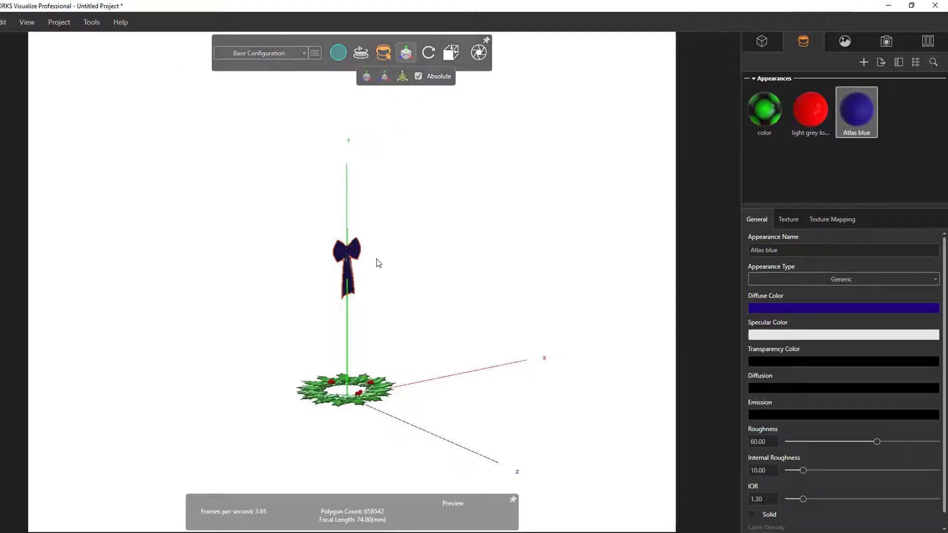
scroll(357, 260, up, 3)
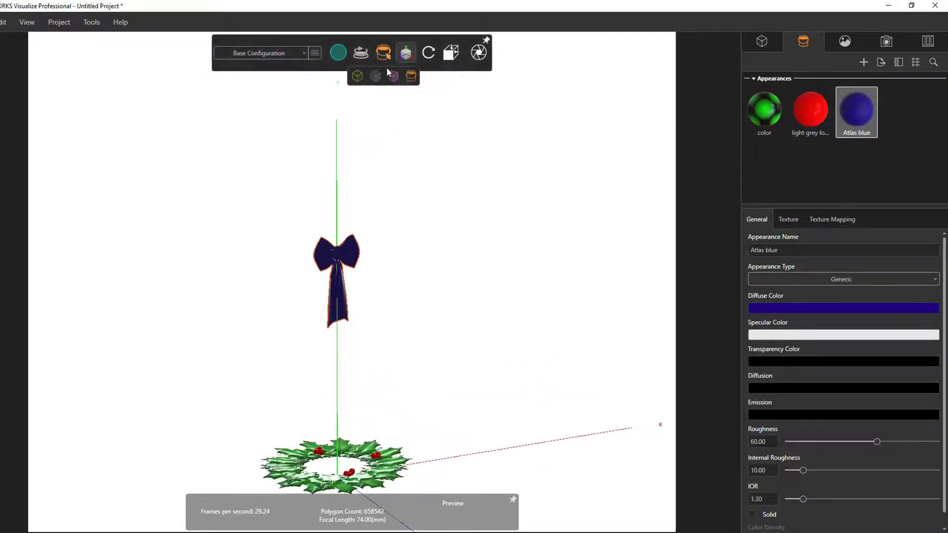
Rotate the bow upright and move it down against the bottom of the wreath.
click(375, 78)
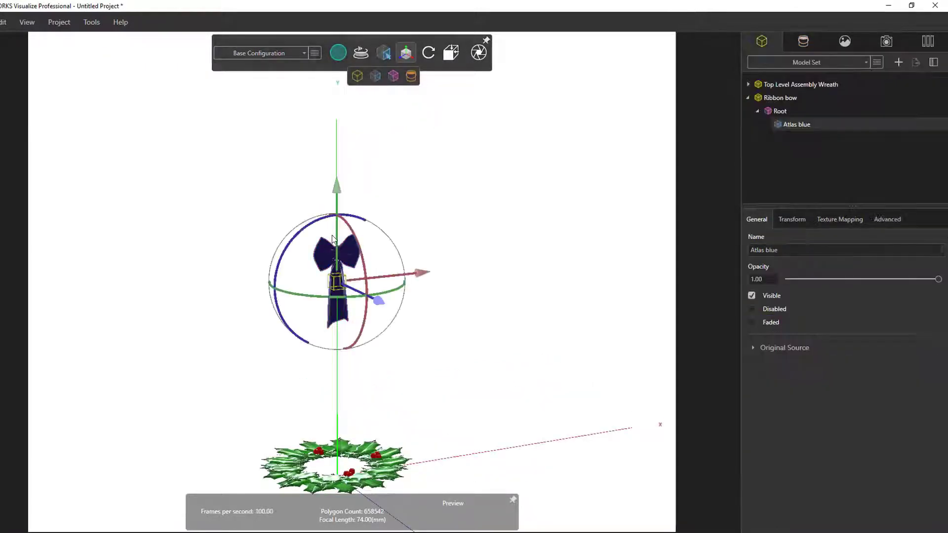
mouse_move(417, 302)
mouse_down()
mouse_move(174, 275)
mouse_move(114, 301)
mouse_move(267, 247)
mouse_move(444, 207)
mouse_move(419, 222)
mouse_move(387, 158)
mouse_up()
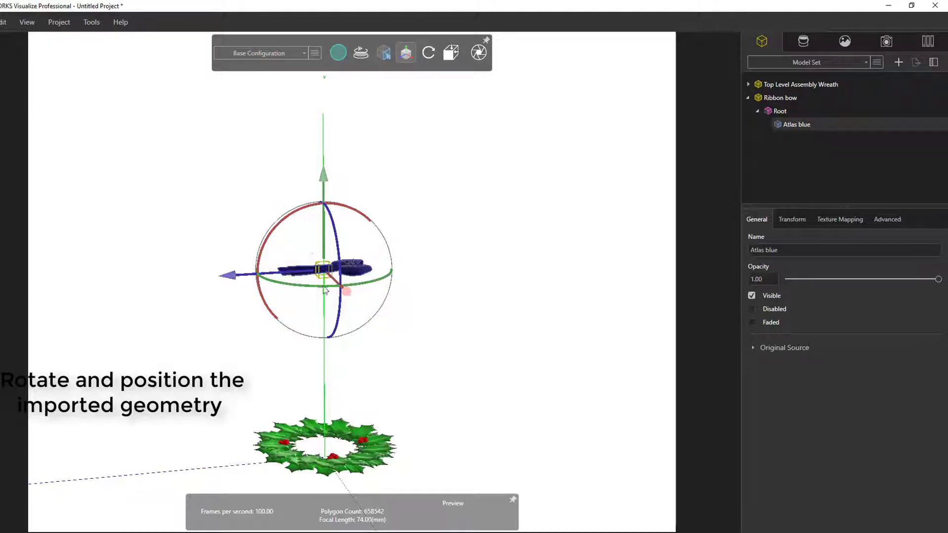
mouse_move(325, 290)
mouse_down()
mouse_move(276, 279)
mouse_move(198, 240)
mouse_up()
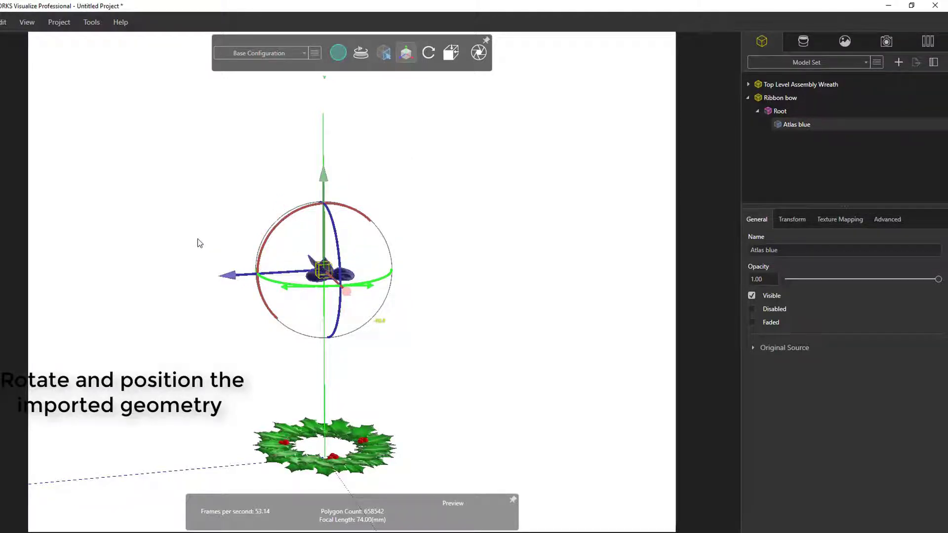
mouse_move(302, 296)
mouse_down()
mouse_move(351, 263)
mouse_move(235, 252)
mouse_move(97, 271)
mouse_move(461, 302)
mouse_move(439, 453)
mouse_move(373, 223)
mouse_up()
drag(341, 148, 360, 296)
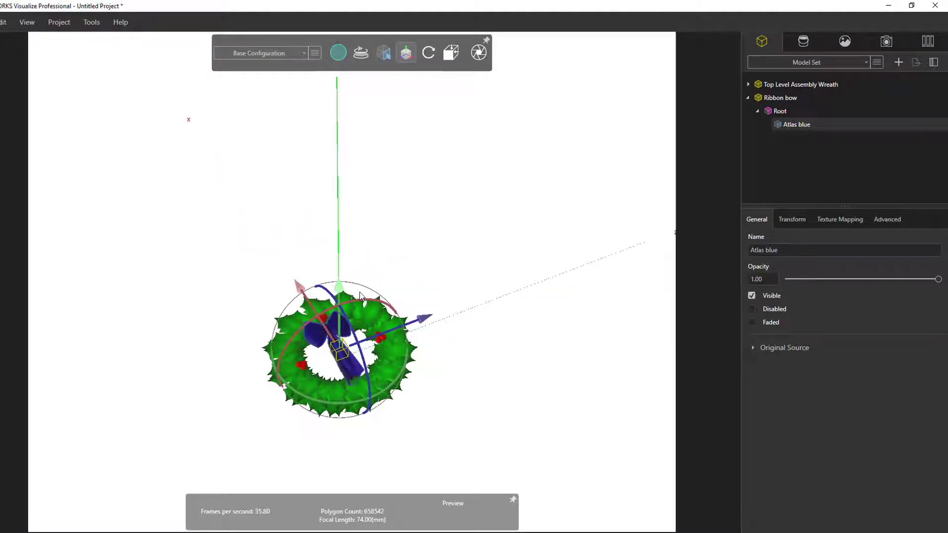
drag(298, 291, 375, 340)
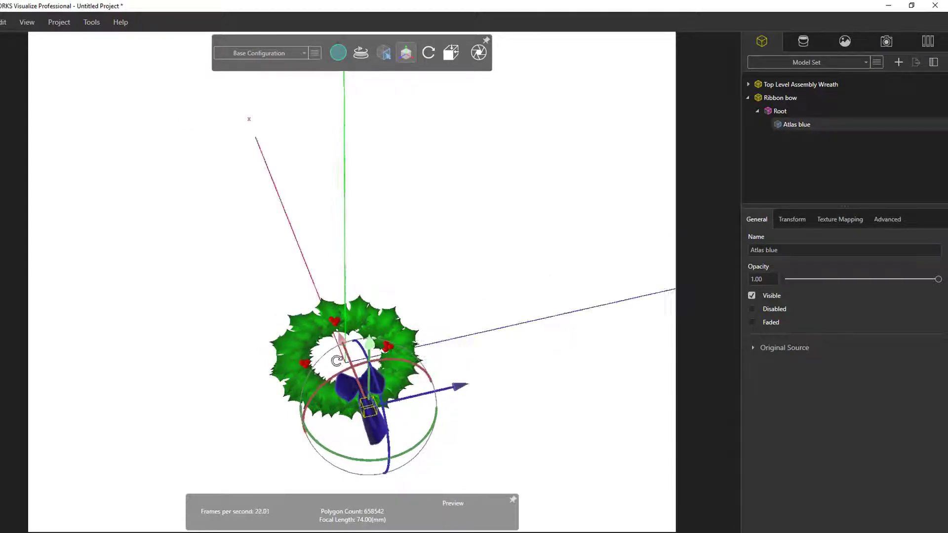
drag(368, 374, 309, 464)
scroll(375, 250, up, 3)
Inspect the bow's placement from below and front, then select the bow.
scroll(375, 251, up, 1)
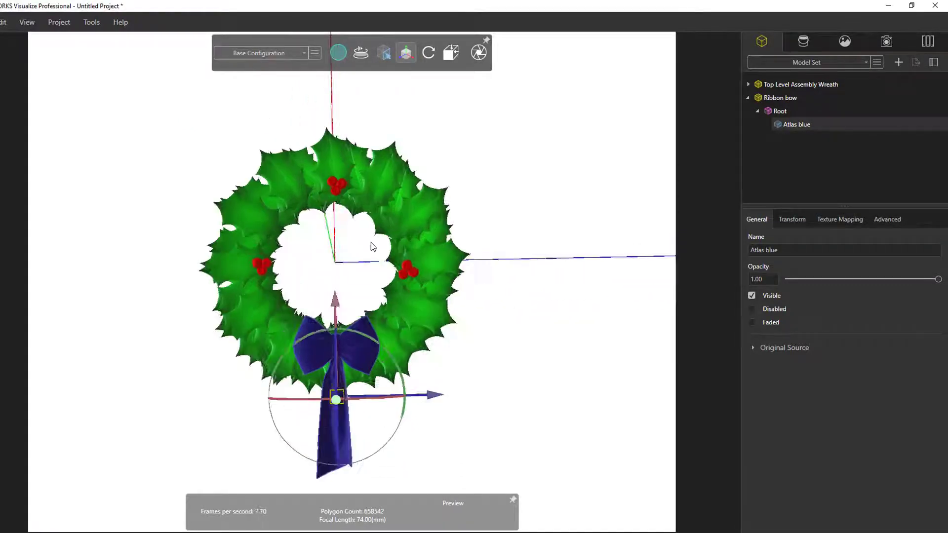
scroll(372, 241, up, 2)
scroll(371, 242, up, 1)
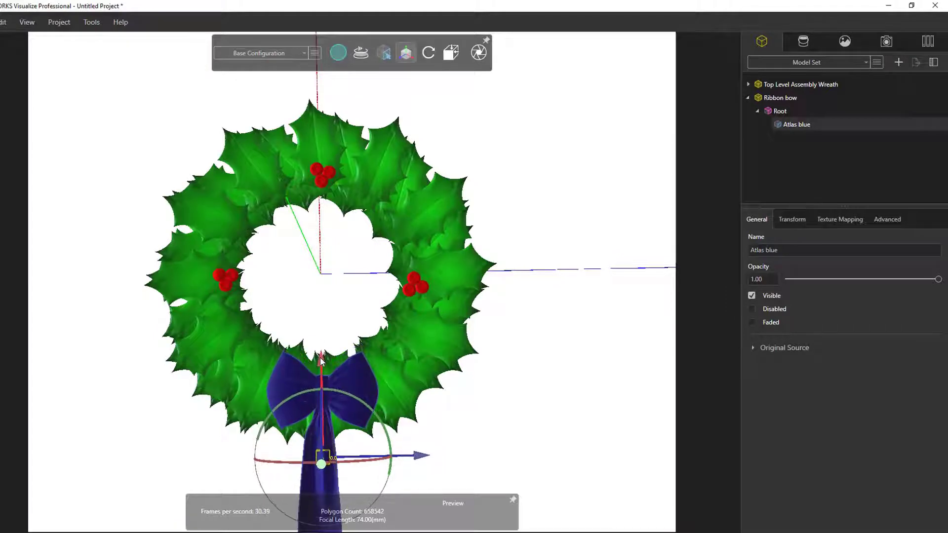
mouse_move(321, 359)
mouse_down()
mouse_move(363, 365)
mouse_move(319, 419)
mouse_move(364, 292)
mouse_move(345, 279)
mouse_move(652, 302)
mouse_move(517, 276)
mouse_move(420, 241)
mouse_move(360, 197)
mouse_move(315, 212)
mouse_up()
scroll(518, 277, down, 2)
scroll(315, 212, up, 2)
scroll(336, 279, up, 2)
scroll(336, 279, up, 3)
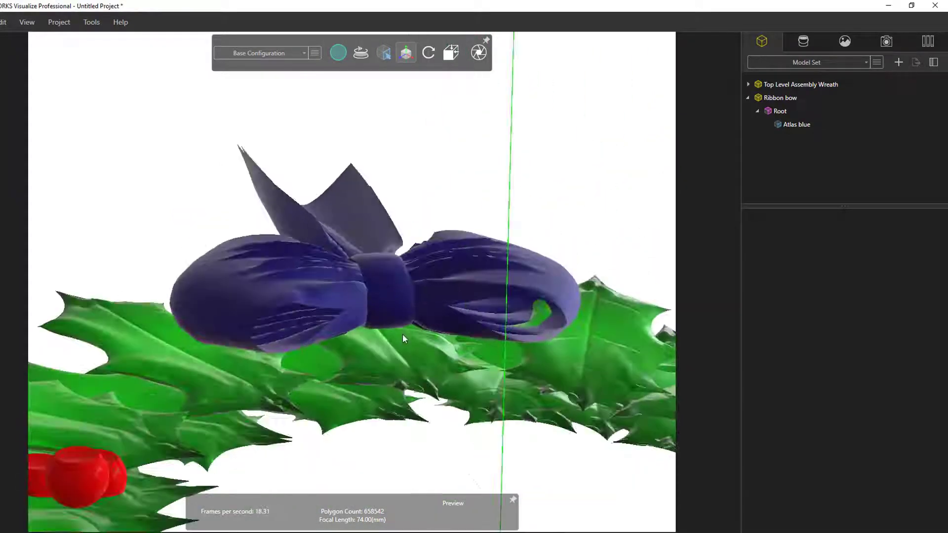
mouse_move(402, 334)
mouse_down()
mouse_move(417, 317)
mouse_move(377, 312)
mouse_move(480, 249)
mouse_move(311, 349)
mouse_move(332, 449)
mouse_up()
scroll(394, 311, down, 3)
scroll(405, 222, down, 2)
scroll(406, 222, down, 3)
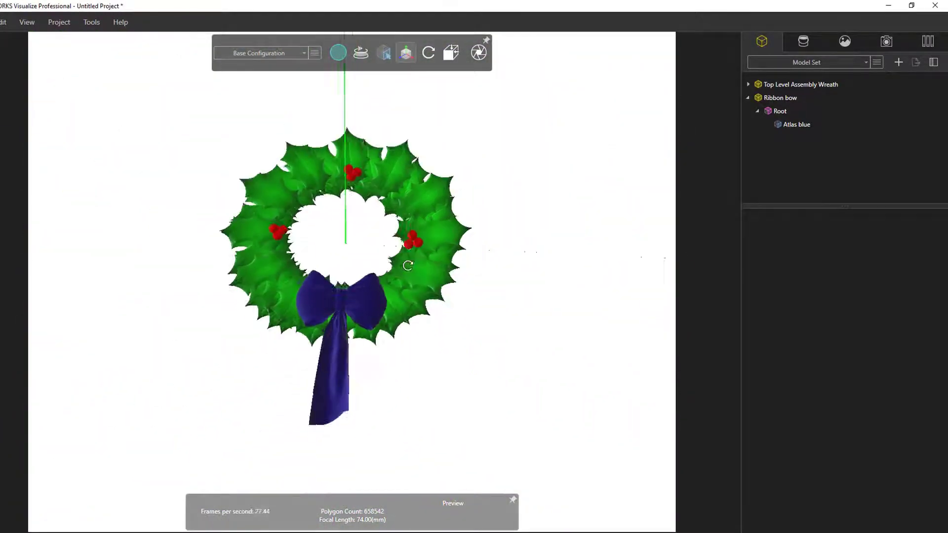
mouse_move(405, 221)
mouse_down()
mouse_move(383, 344)
mouse_move(398, 351)
mouse_move(397, 366)
mouse_up()
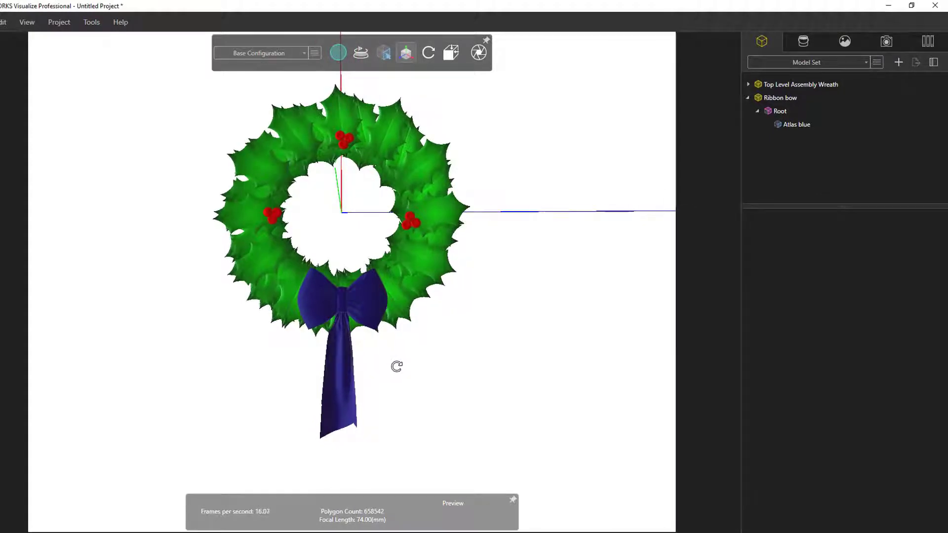
click(361, 306)
Apply the red light grey low gloss plastic Paint to the bow and scale it to about 1.14.
click(804, 42)
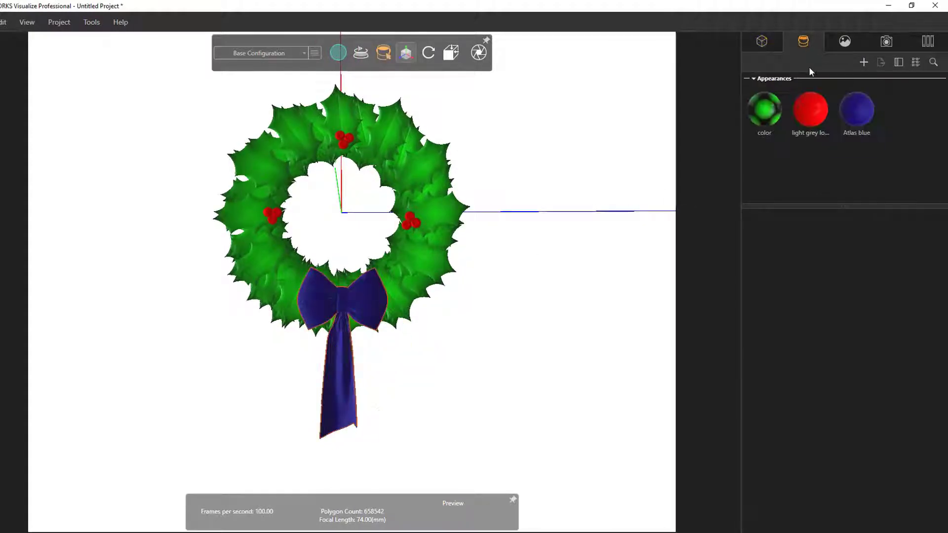
mouse_move(812, 106)
mouse_down()
mouse_move(405, 304)
mouse_move(357, 303)
mouse_up()
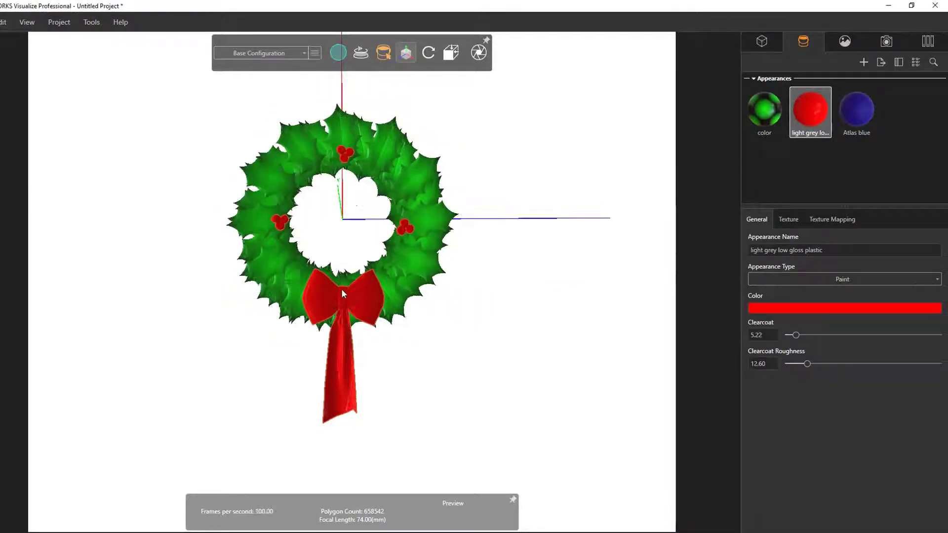
scroll(345, 170, up, 2)
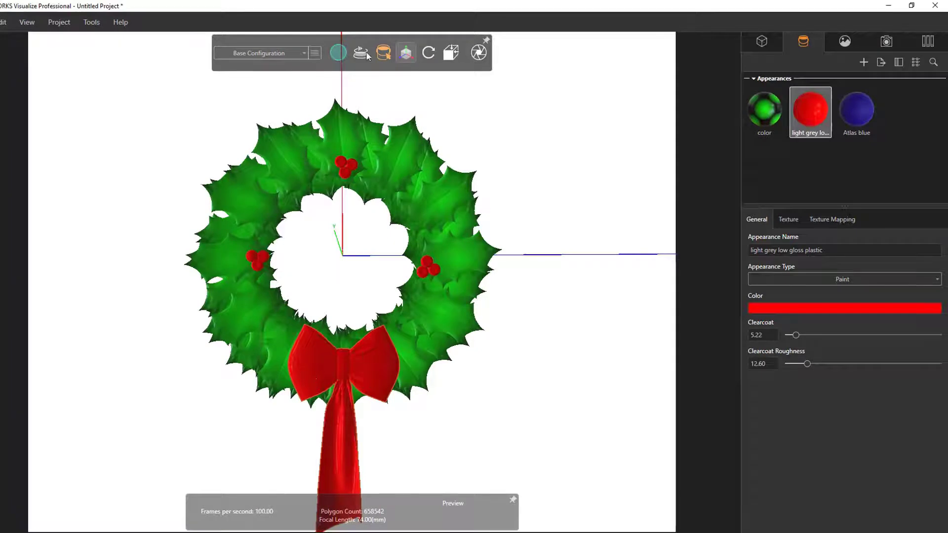
click(405, 53)
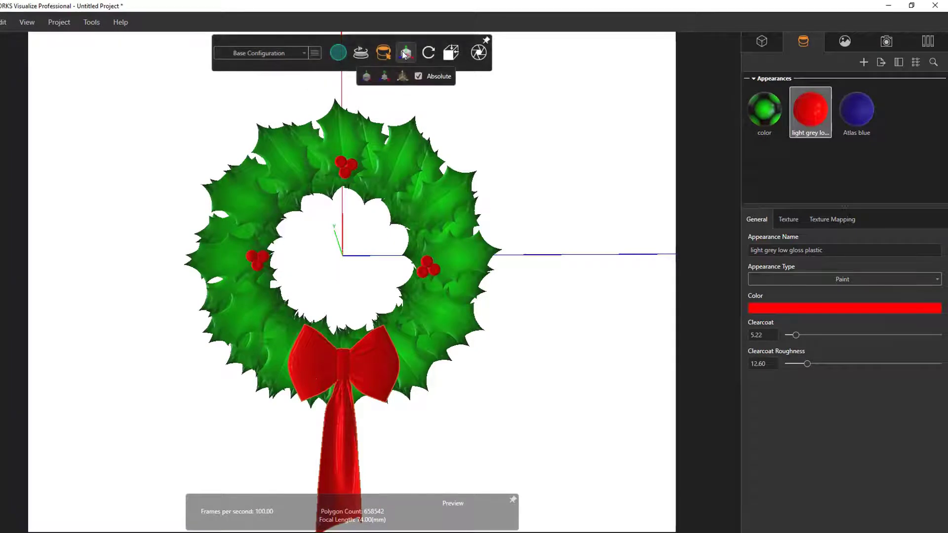
click(384, 76)
drag(342, 431, 344, 429)
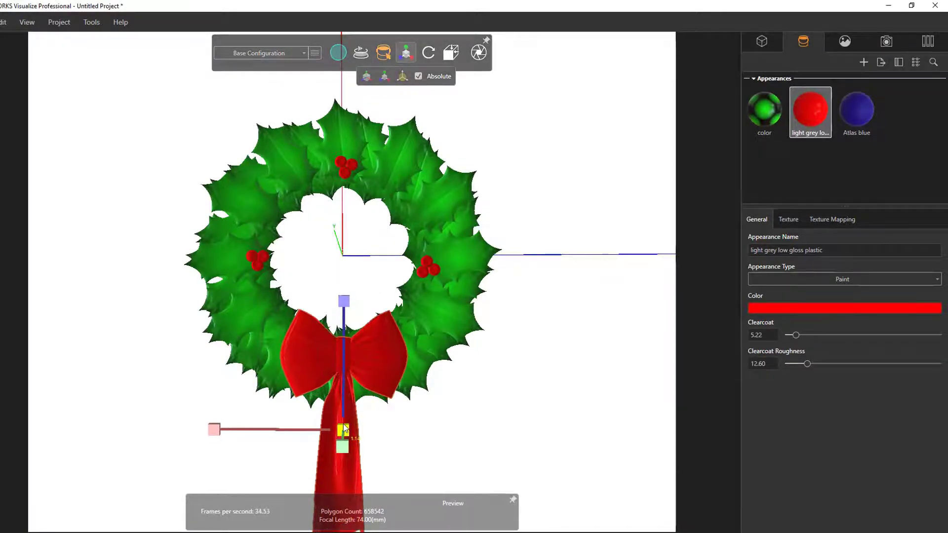
click(383, 54)
Shift the red bow slightly left and down, then deselect it.
click(375, 76)
click(365, 346)
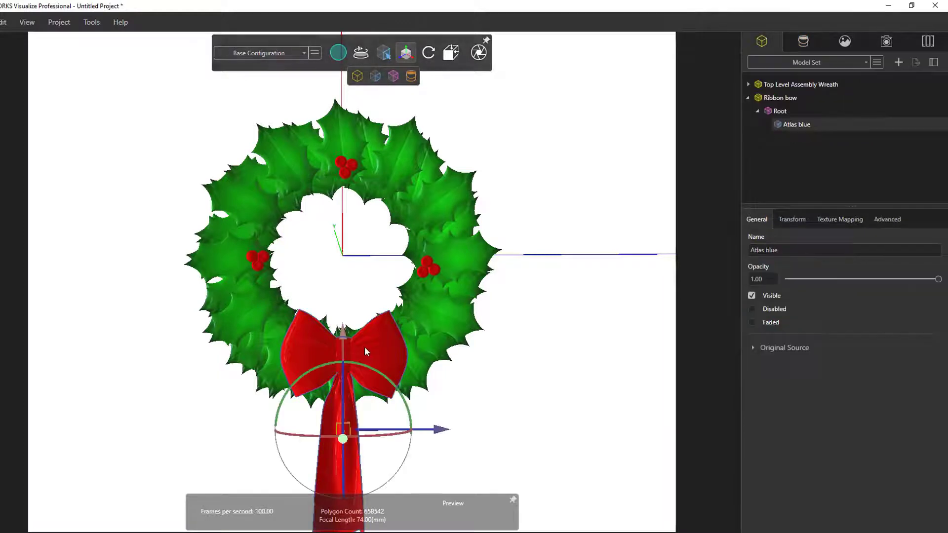
drag(443, 436, 438, 435)
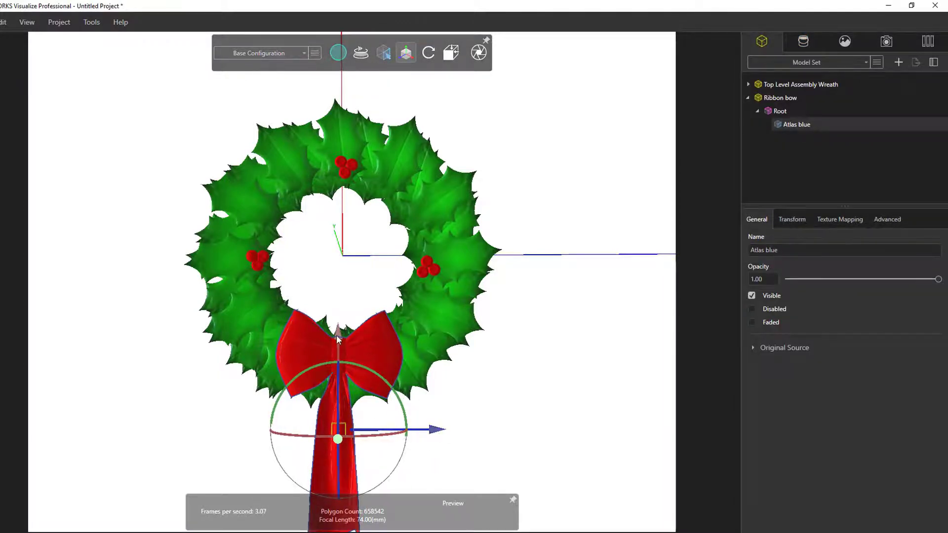
drag(338, 339, 339, 345)
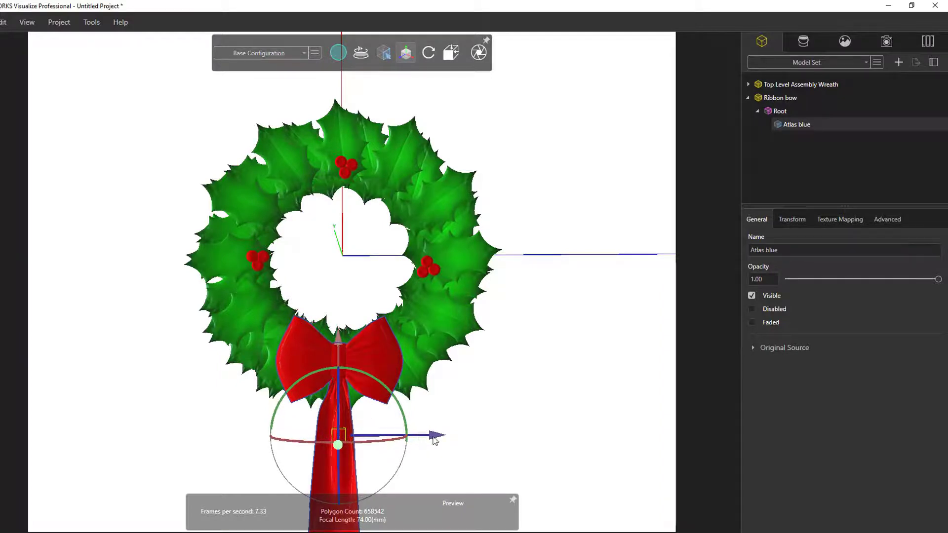
drag(434, 439, 433, 439)
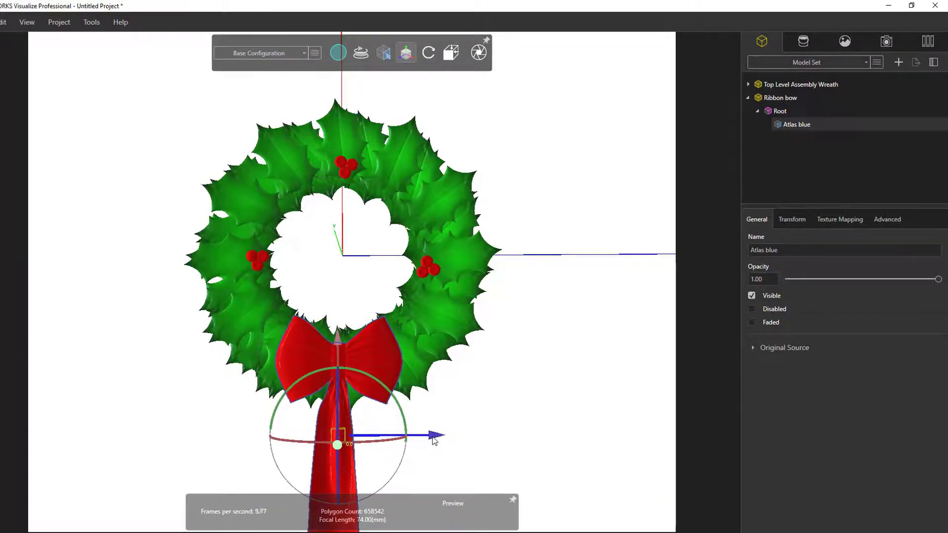
click(504, 435)
Orbit, zoom and pan to frame the finished wreath head-on.
drag(413, 309, 477, 307)
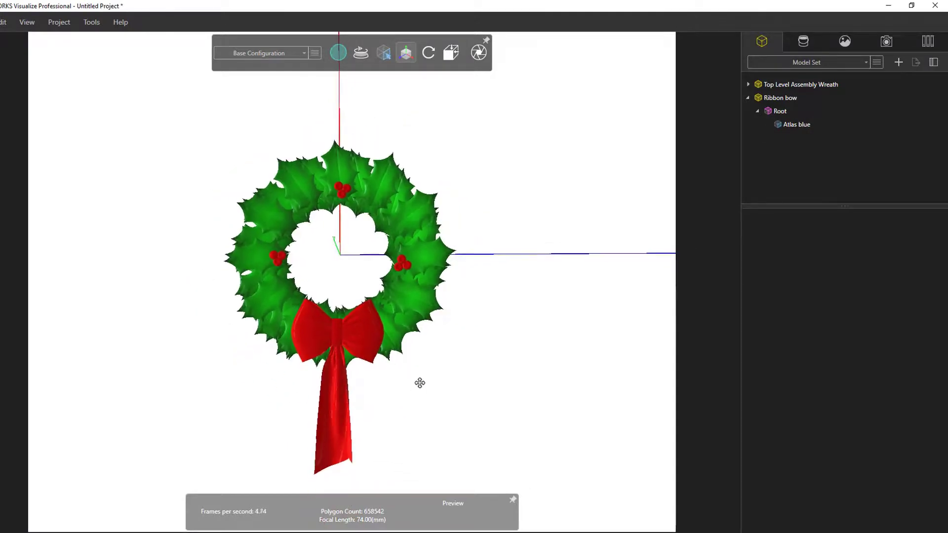
mouse_move(419, 383)
mouse_down()
mouse_move(404, 375)
mouse_move(425, 385)
mouse_up()
scroll(423, 368, up, 2)
scroll(424, 365, up, 2)
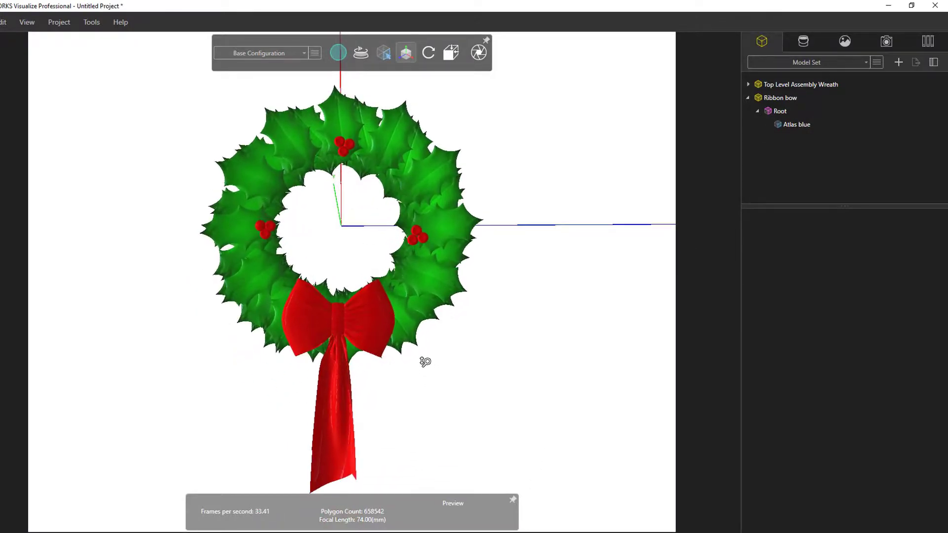
middle_drag(443, 361, 449, 344)
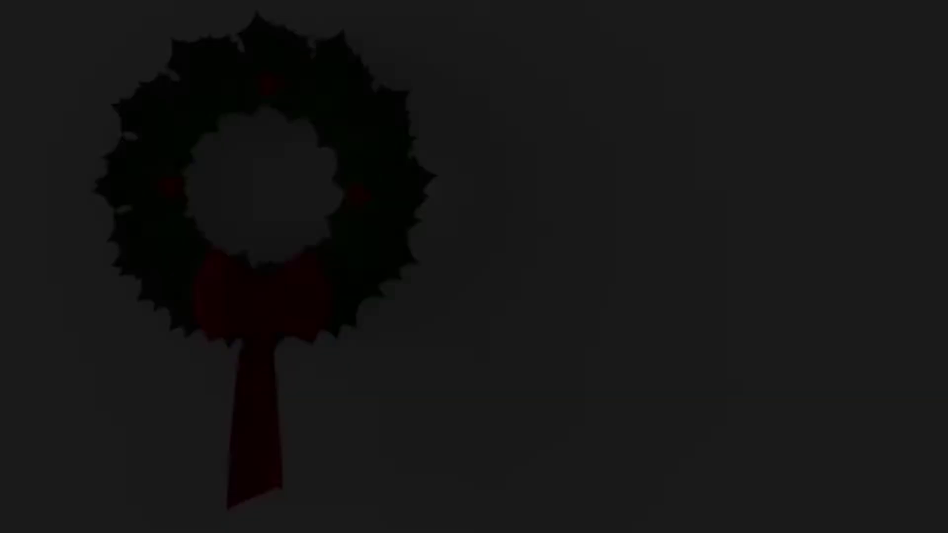